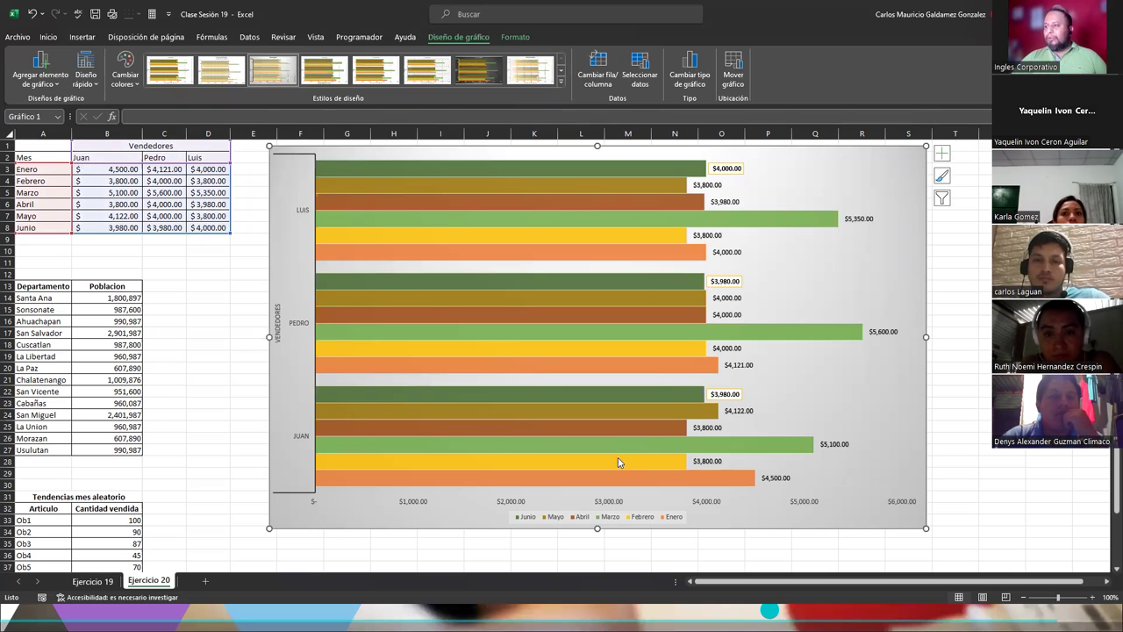
# Add a chart title placed above the sellers bar chart (Encima del gráfico).
pyautogui.click(58, 87)
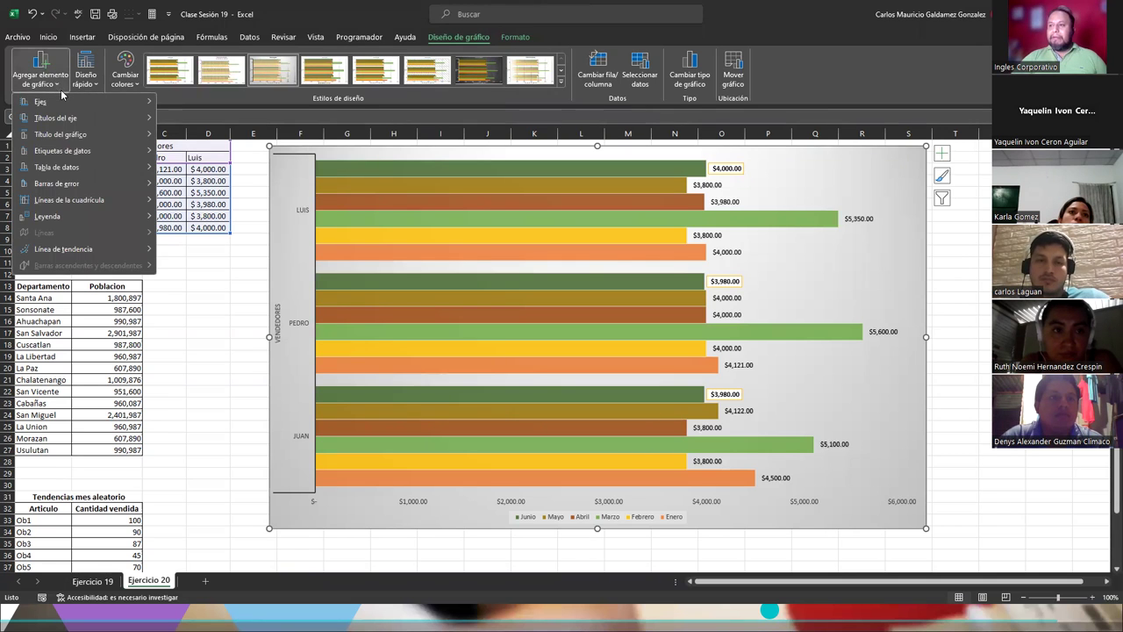
pyautogui.moveTo(101, 117)
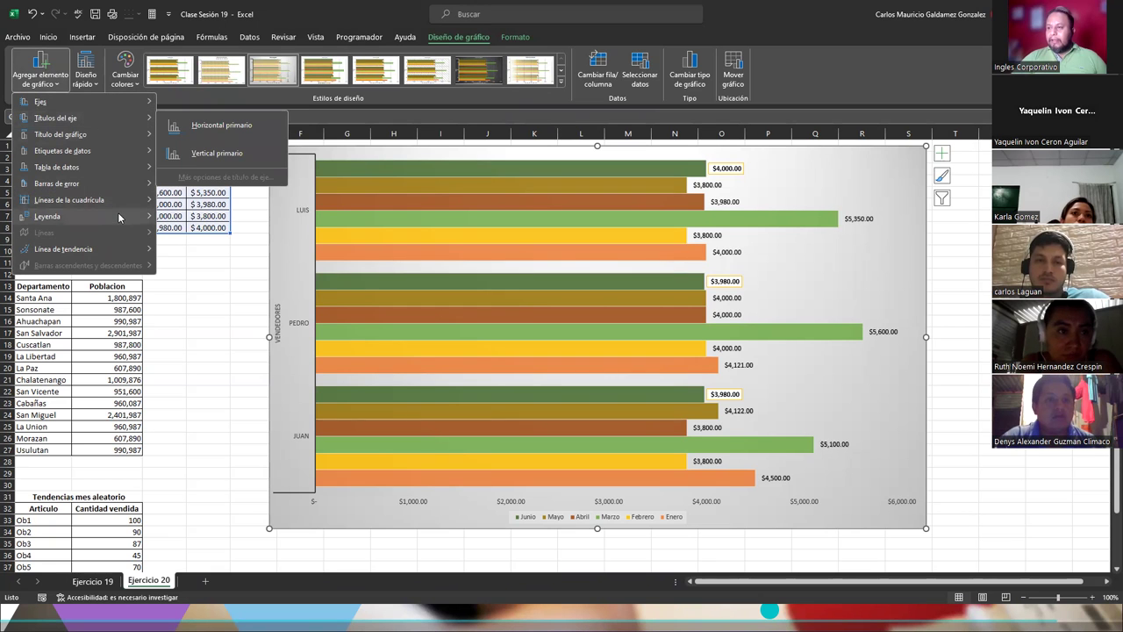
pyautogui.moveTo(117, 214)
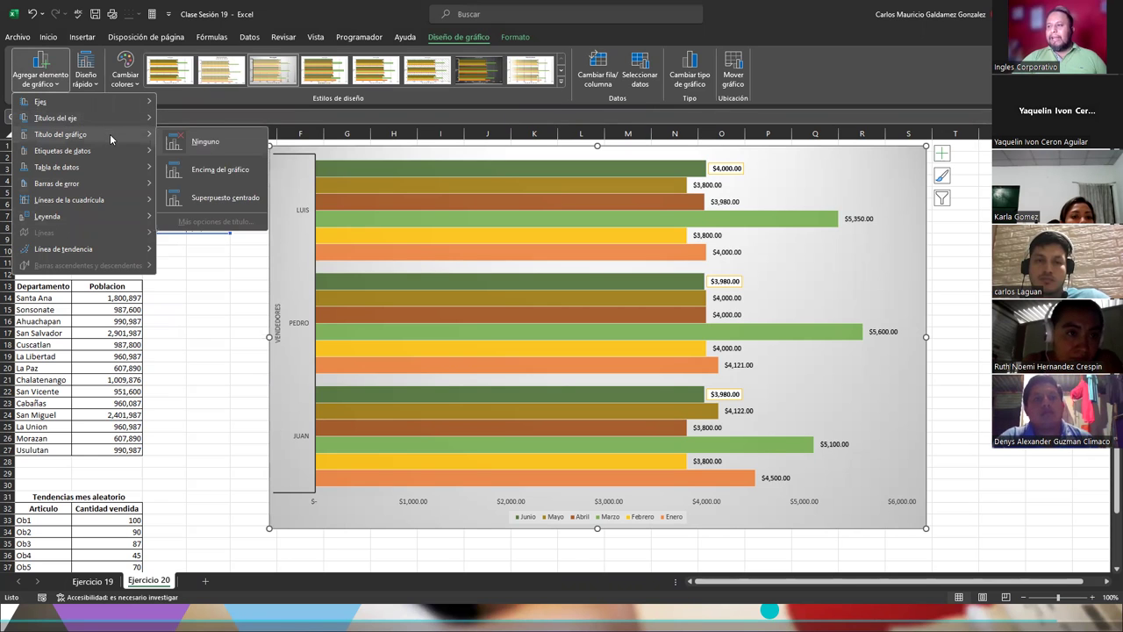
pyautogui.click(251, 171)
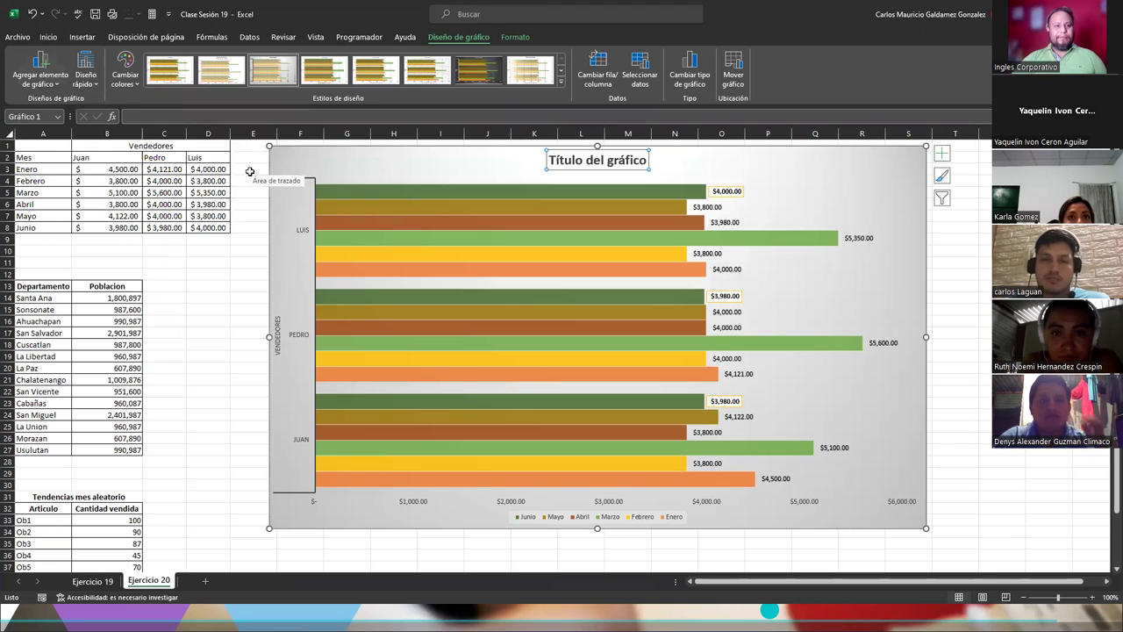
# Replace the placeholder chart title with "Vendedores por Mes".
pyautogui.tripleClick(574, 161)
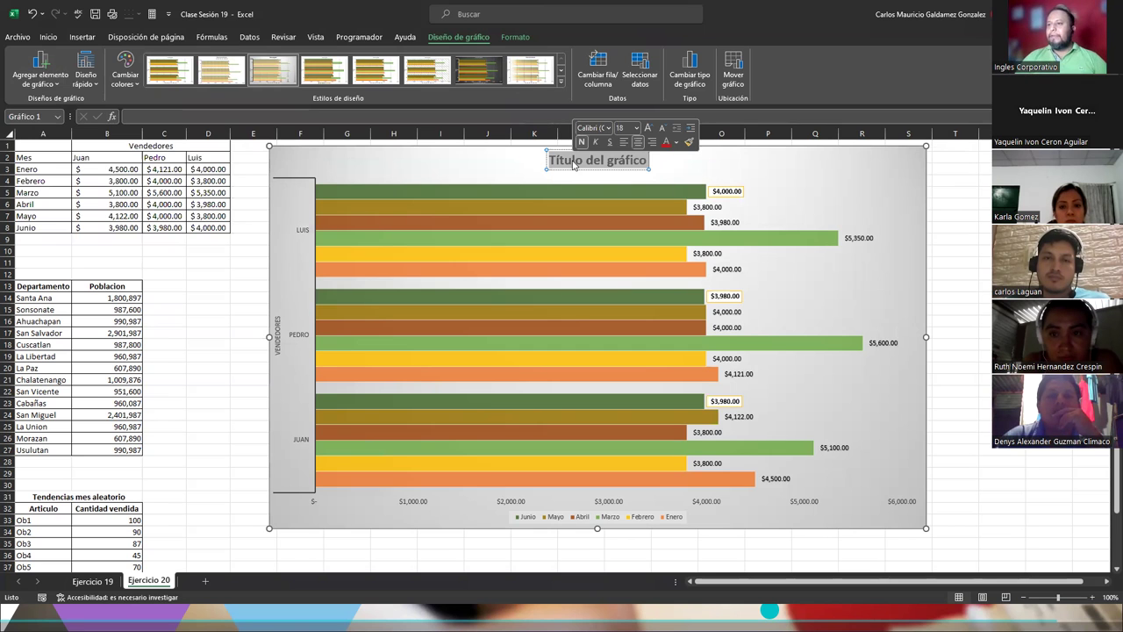
pyautogui.write('Ve')
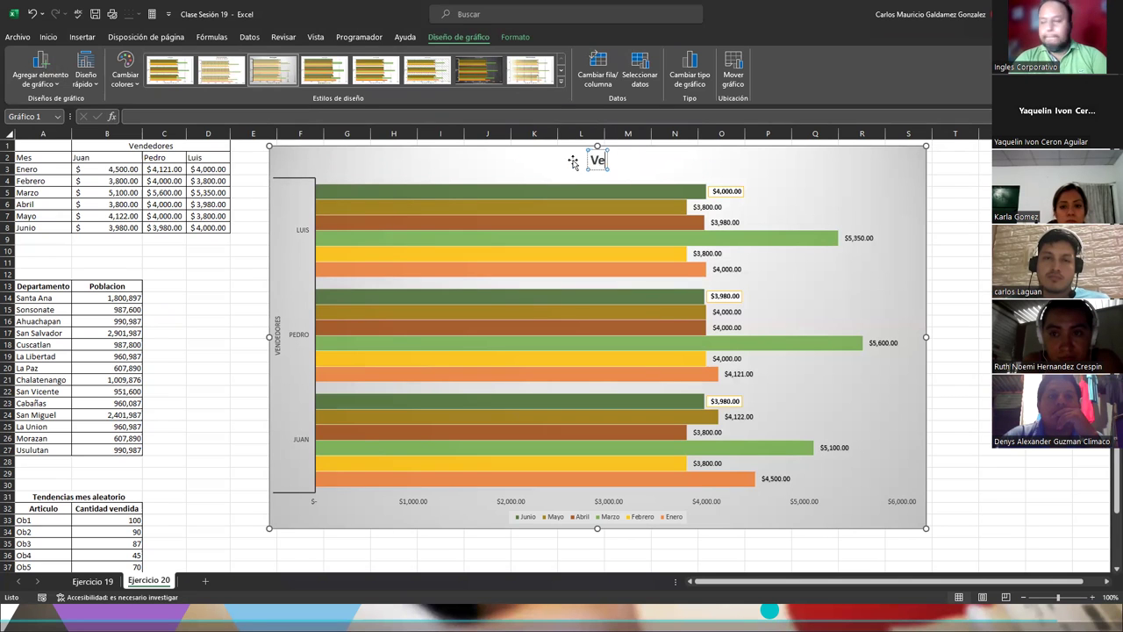
pyautogui.write('ndedores por')
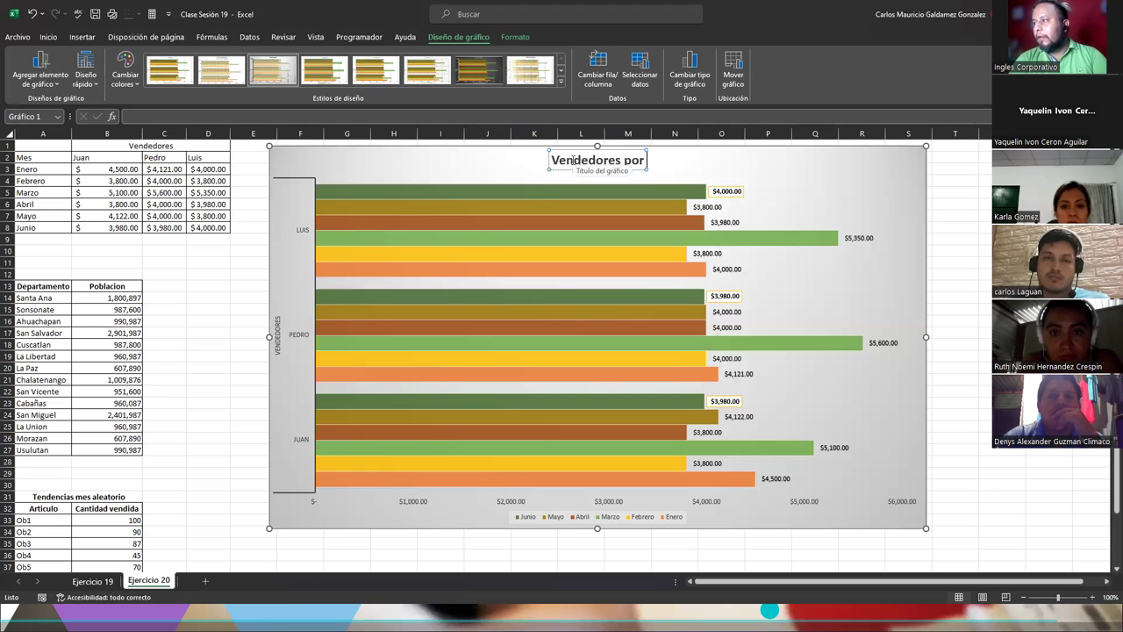
pyautogui.press('BackSpace')
pyautogui.press('BackSpace')
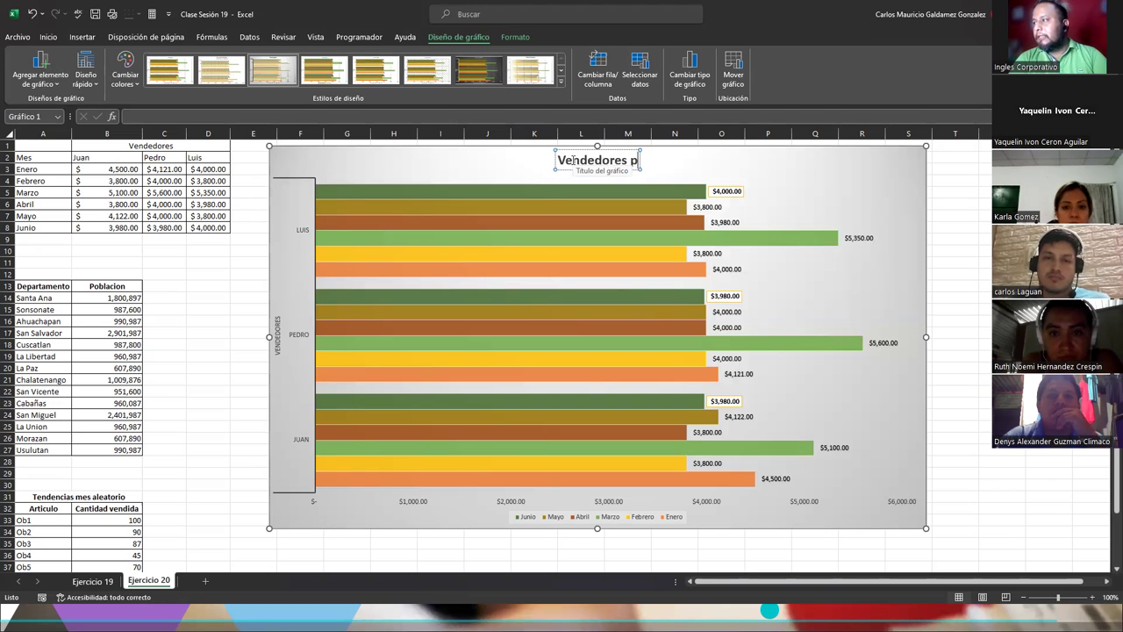
pyautogui.press('BackSpace')
pyautogui.press('BackSpace')
pyautogui.write('por Mes')
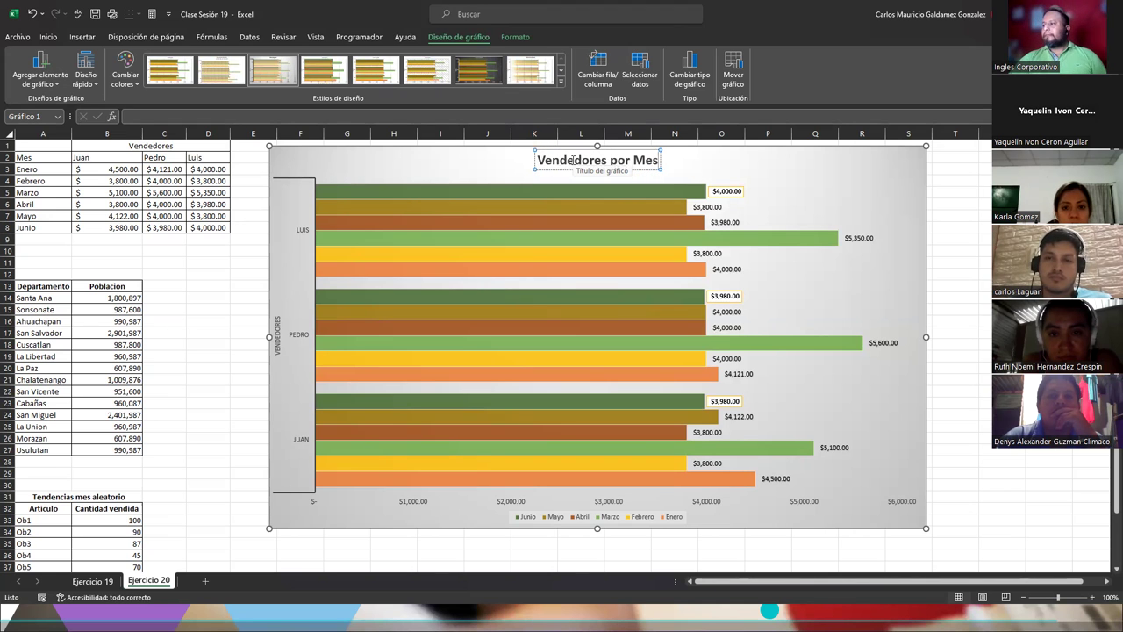
pyautogui.click(244, 167)
pyautogui.click(312, 164)
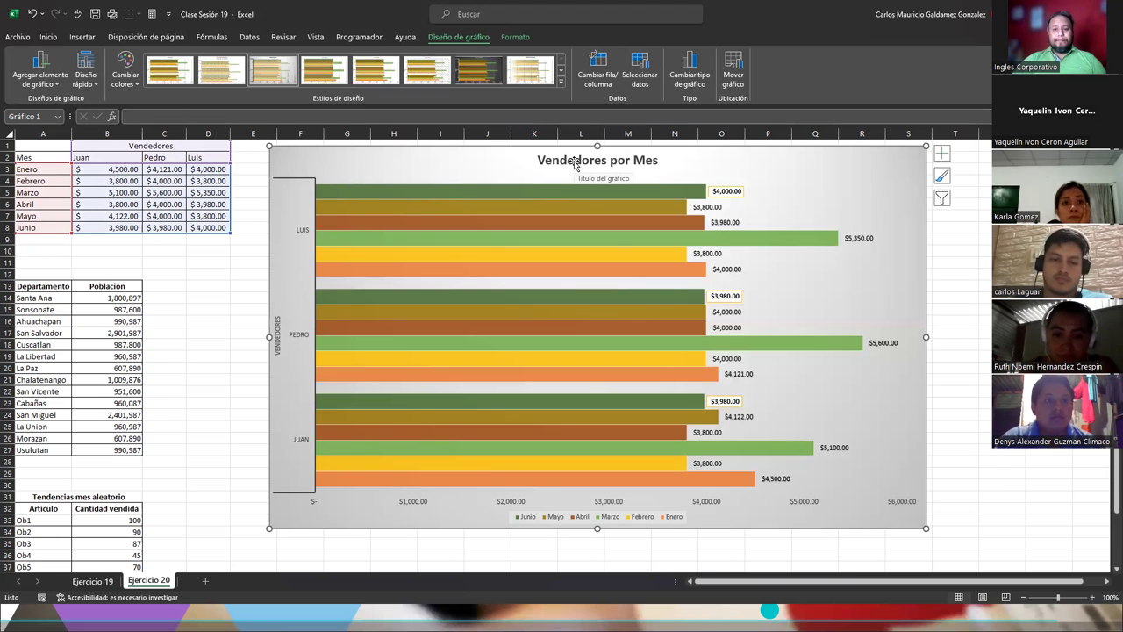
# Try the blue monochromatic palette and the second multicolor palette on the bar chart.
pyautogui.moveTo(628, 270)
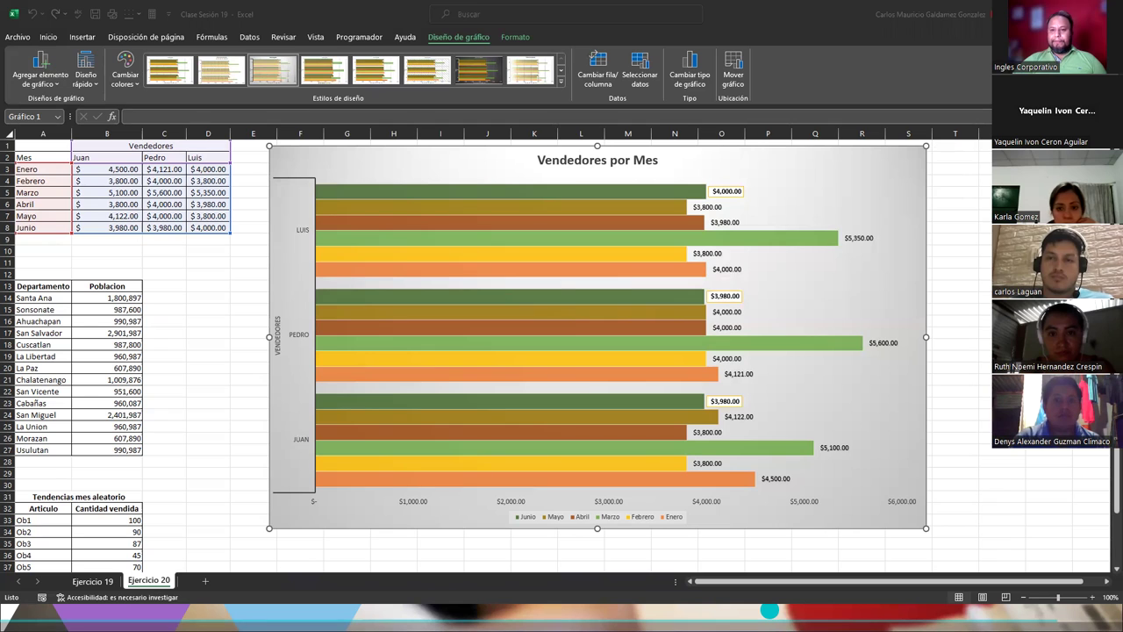
pyautogui.click(123, 88)
pyautogui.click(124, 77)
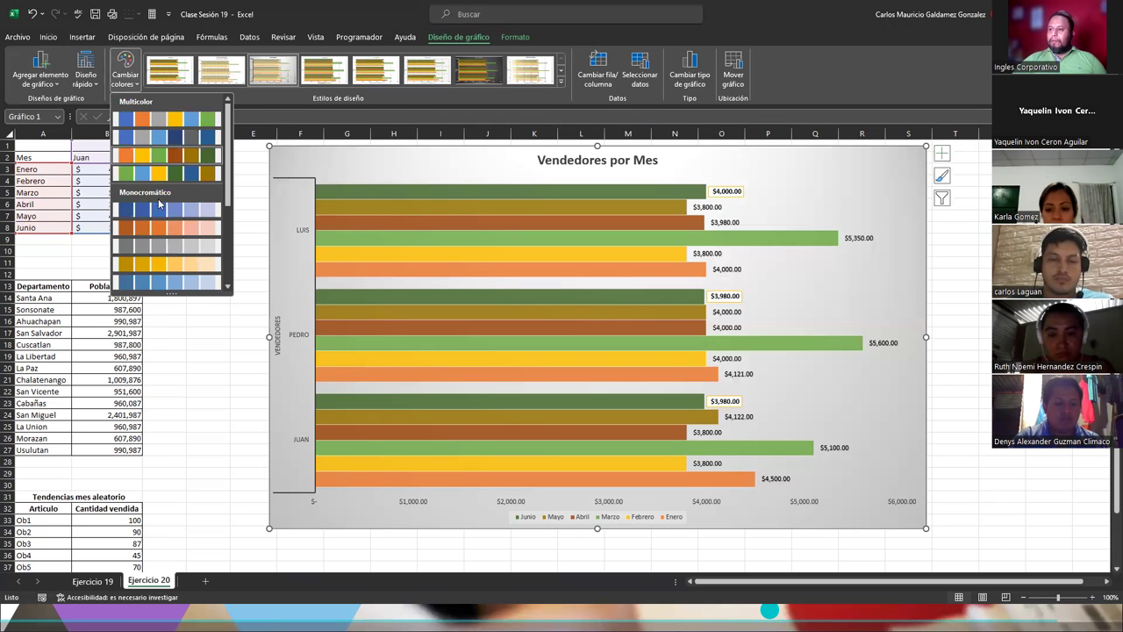
pyautogui.click(163, 212)
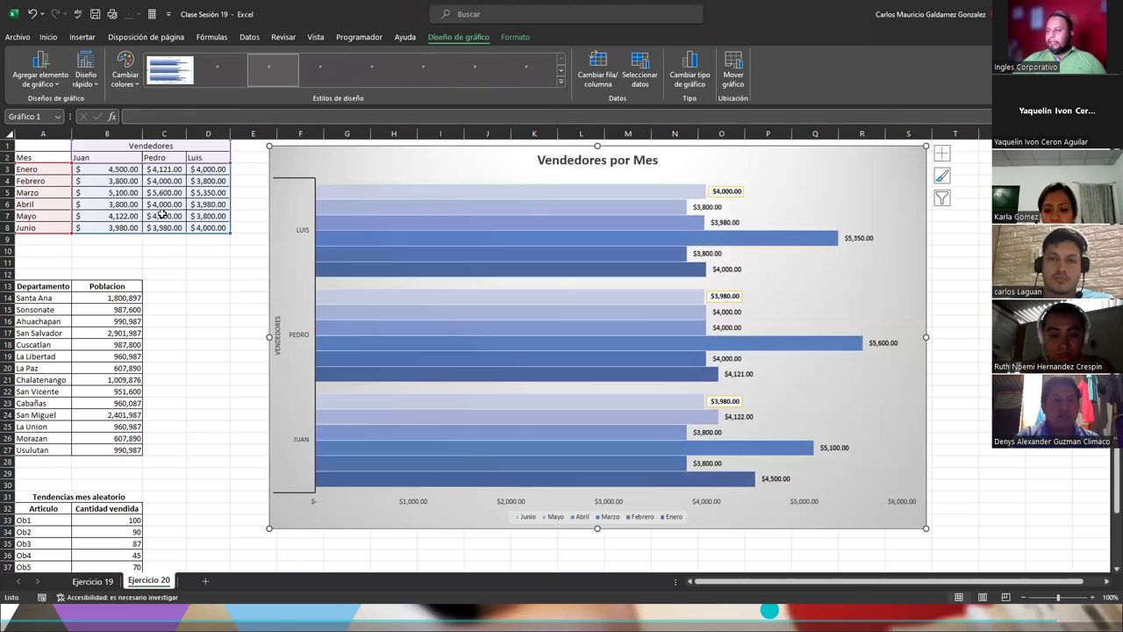
pyautogui.click(123, 81)
pyautogui.click(154, 133)
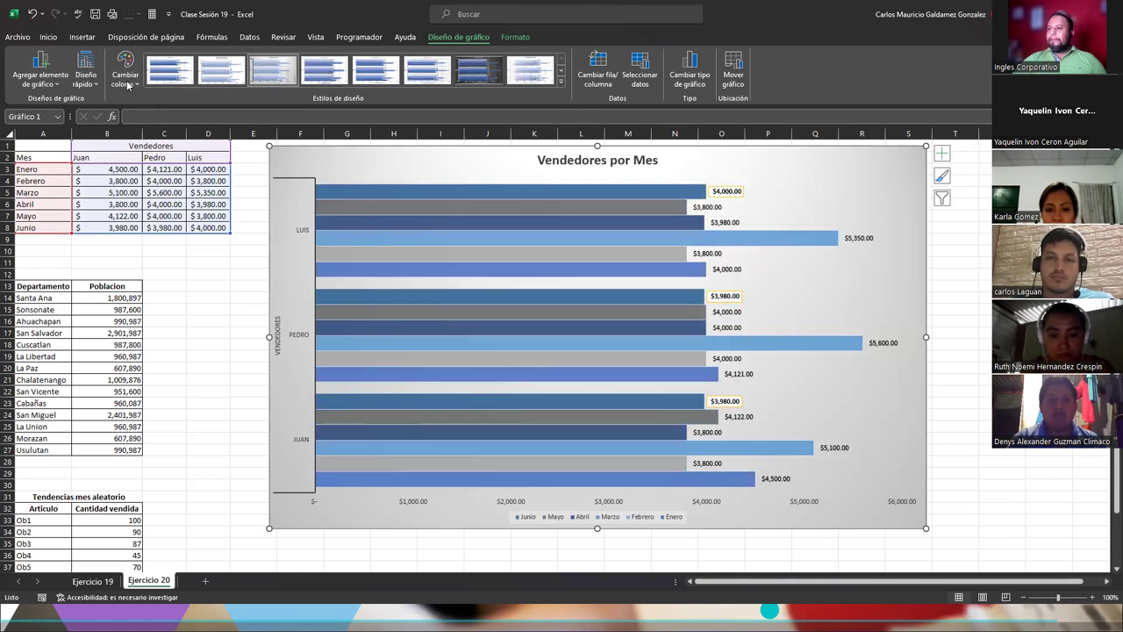
# Apply the first multicolor palette to the chart and shrink it so its lower corner ends around column L, row 16.
pyautogui.click(125, 79)
pyautogui.click(153, 121)
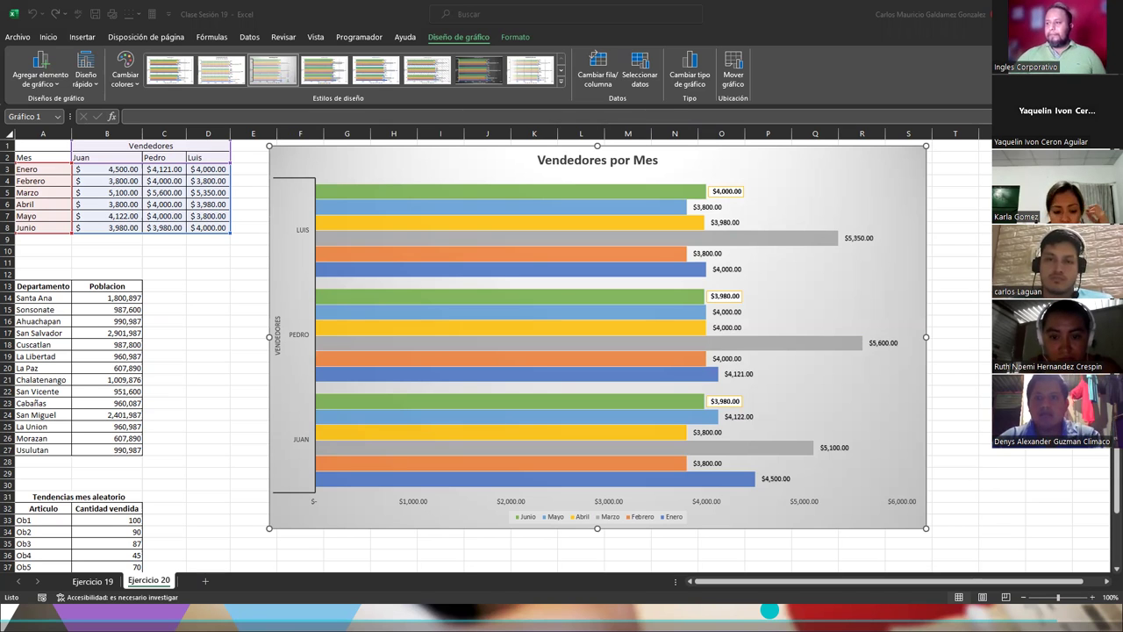
pyautogui.click(848, 514)
pyautogui.moveTo(926, 527); pyautogui.dragTo(594, 323)
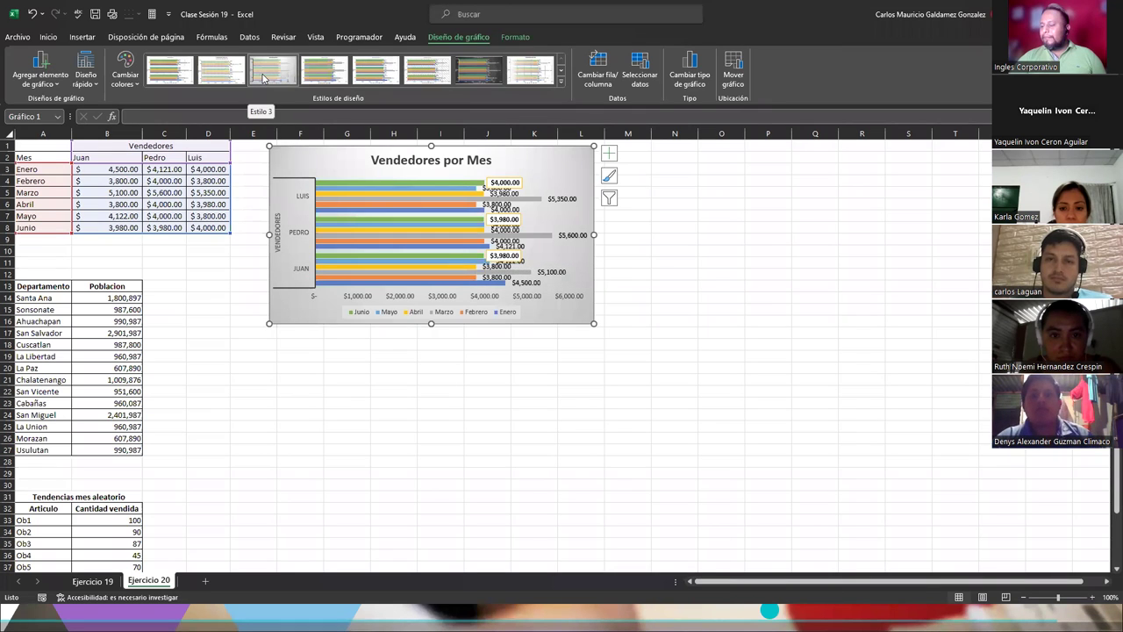
# Try chart style Estilo 2 combined with the second and the first quick layouts.
pyautogui.click(215, 79)
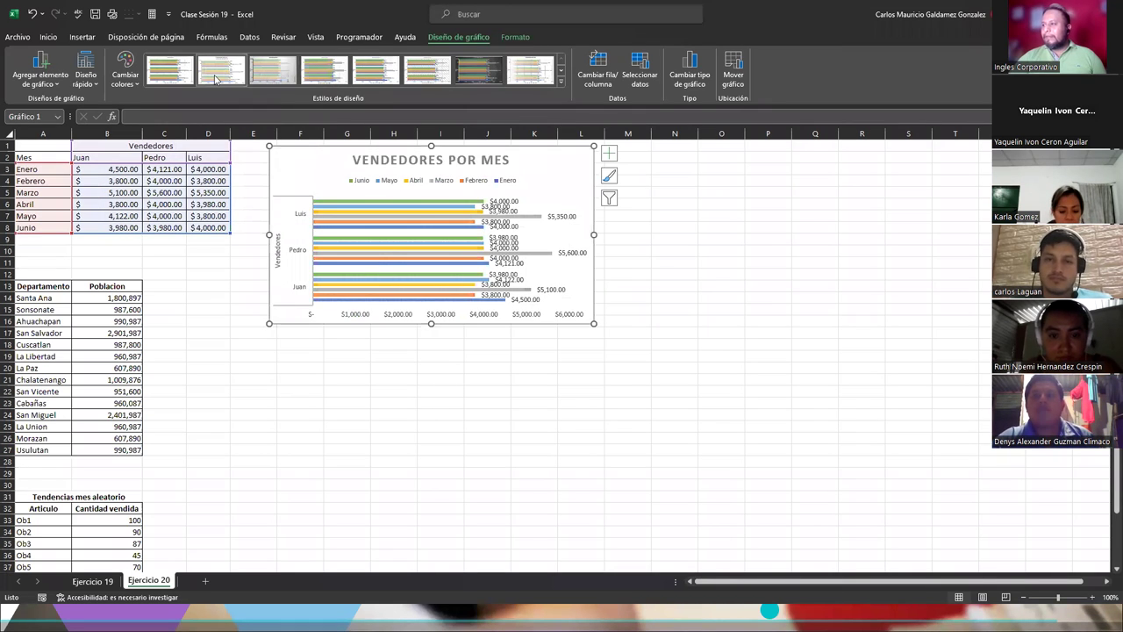
pyautogui.click(85, 81)
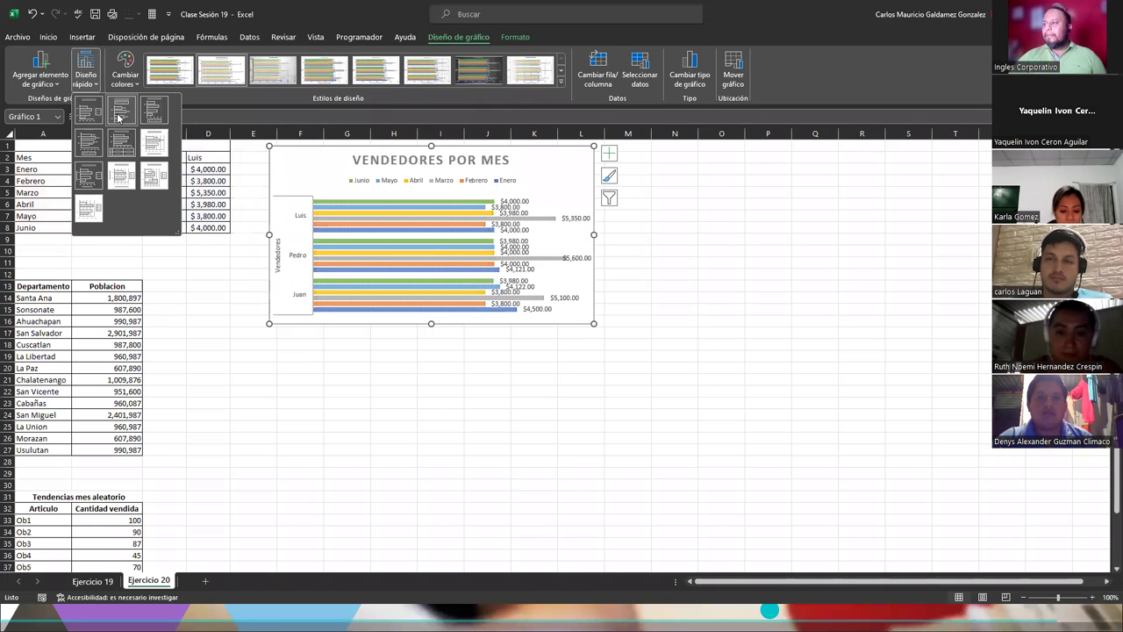
pyautogui.click(121, 112)
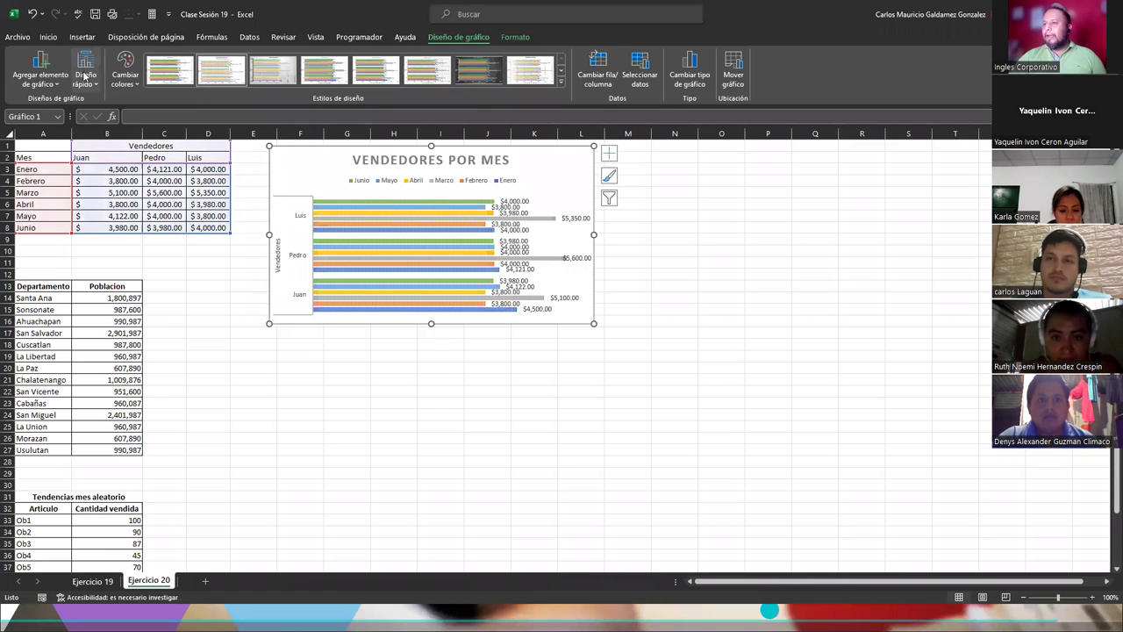
pyautogui.click(85, 77)
pyautogui.click(90, 117)
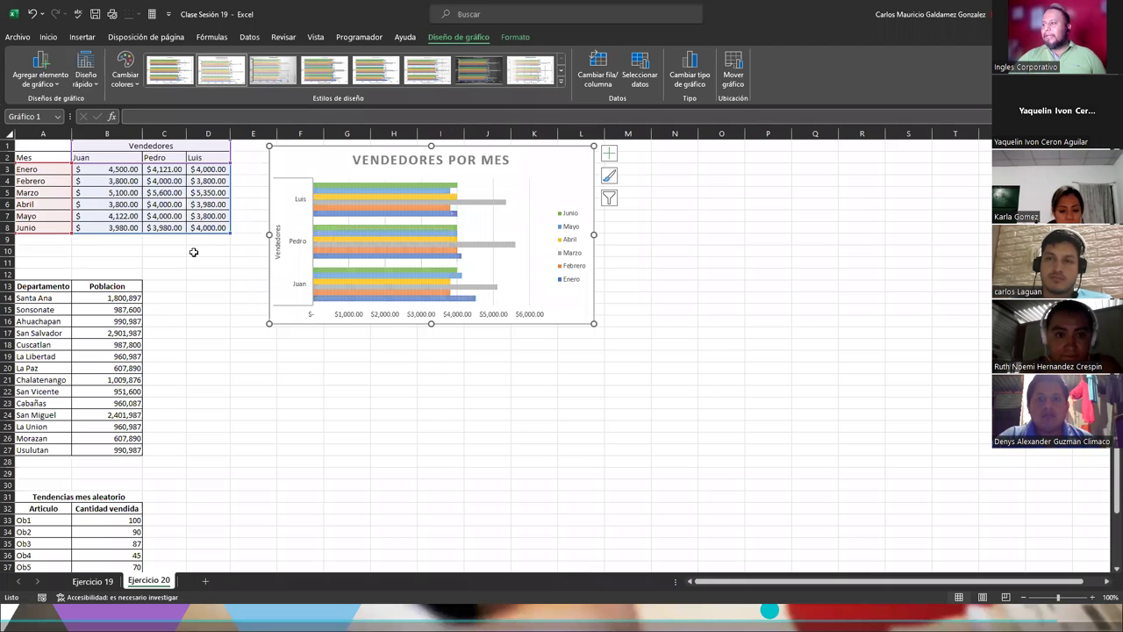
# Try chart styles Estilo 3 and Estilo 2 on the new layout and undo the last style change.
pyautogui.click(268, 75)
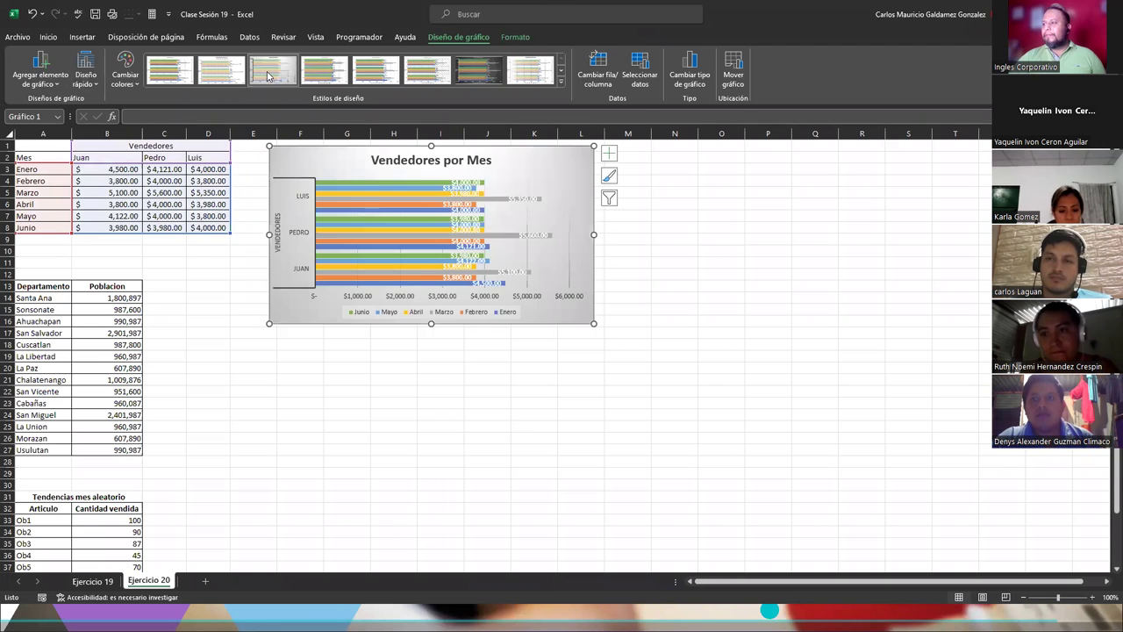
pyautogui.click(219, 73)
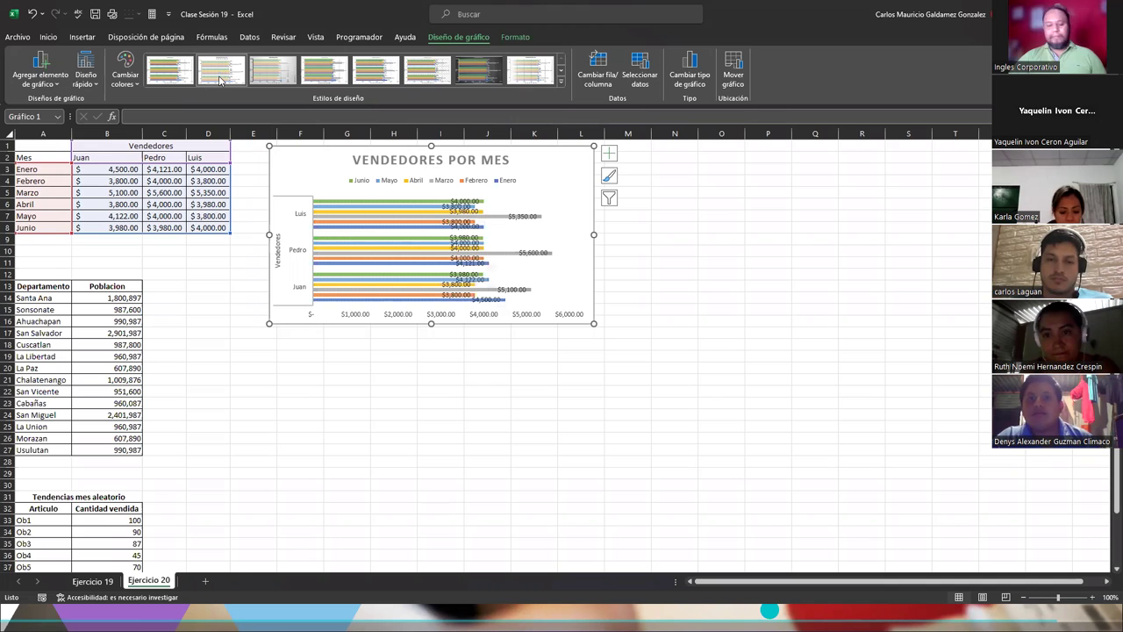
pyautogui.hotkey('ctrl', 'z')
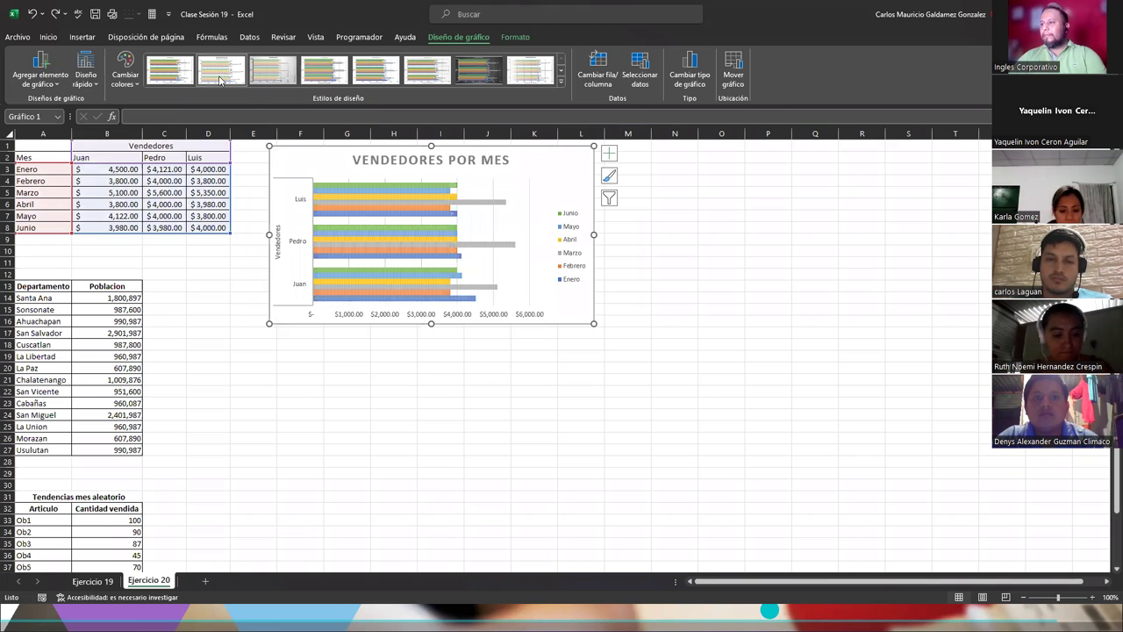
# Apply the dark-background chart style (seventh in the style gallery) to the bar chart and deselect the chart.
pyautogui.click(316, 77)
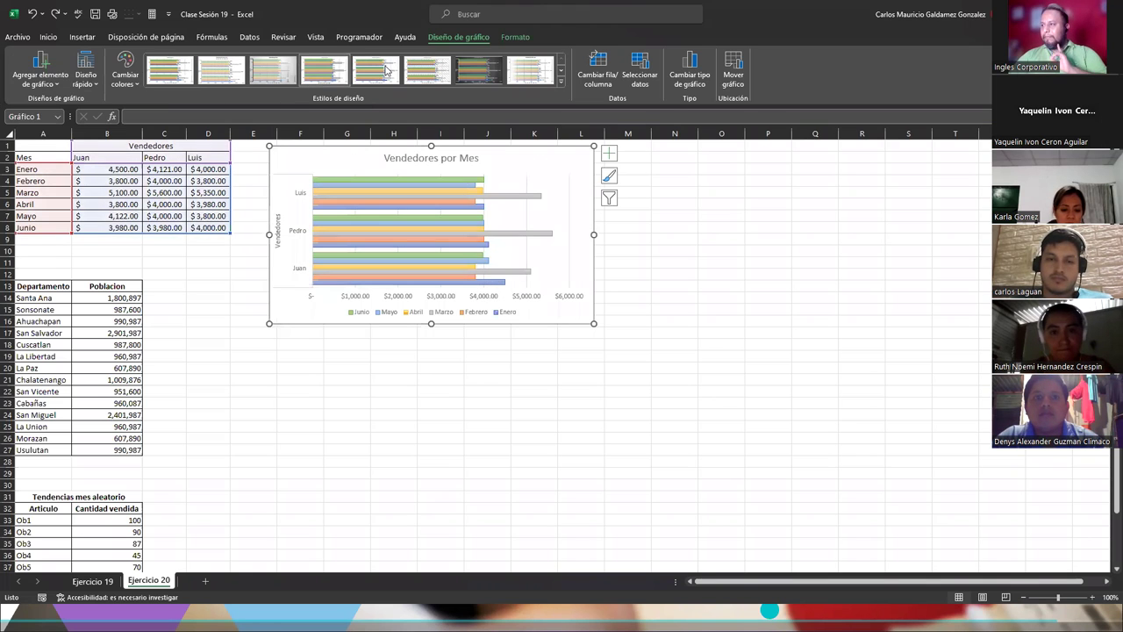
pyautogui.click(466, 73)
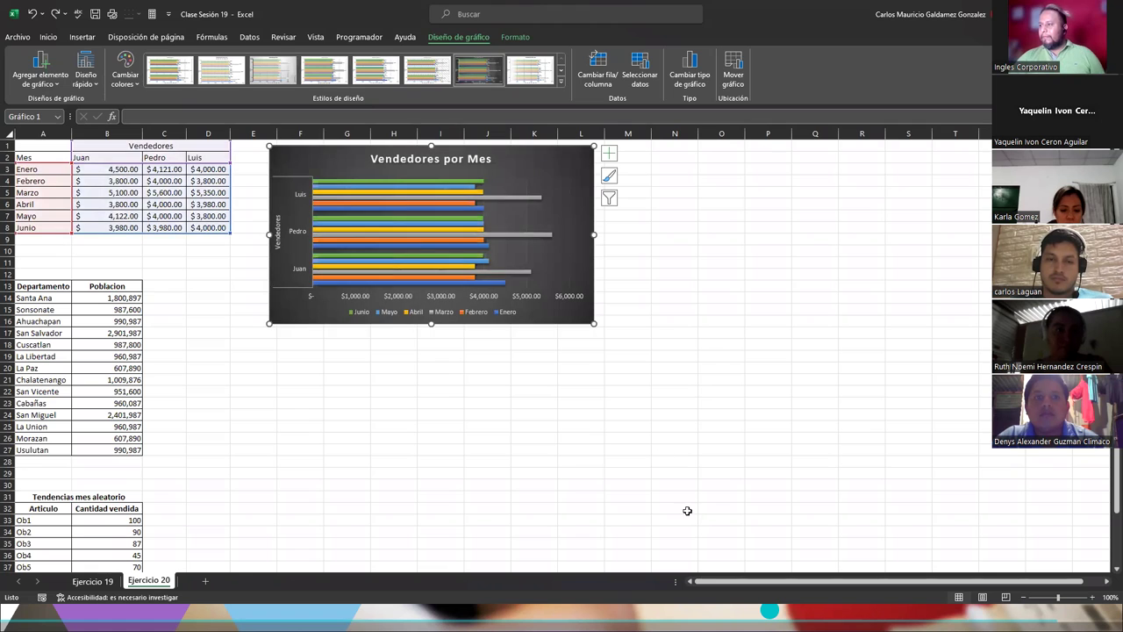
pyautogui.click(343, 403)
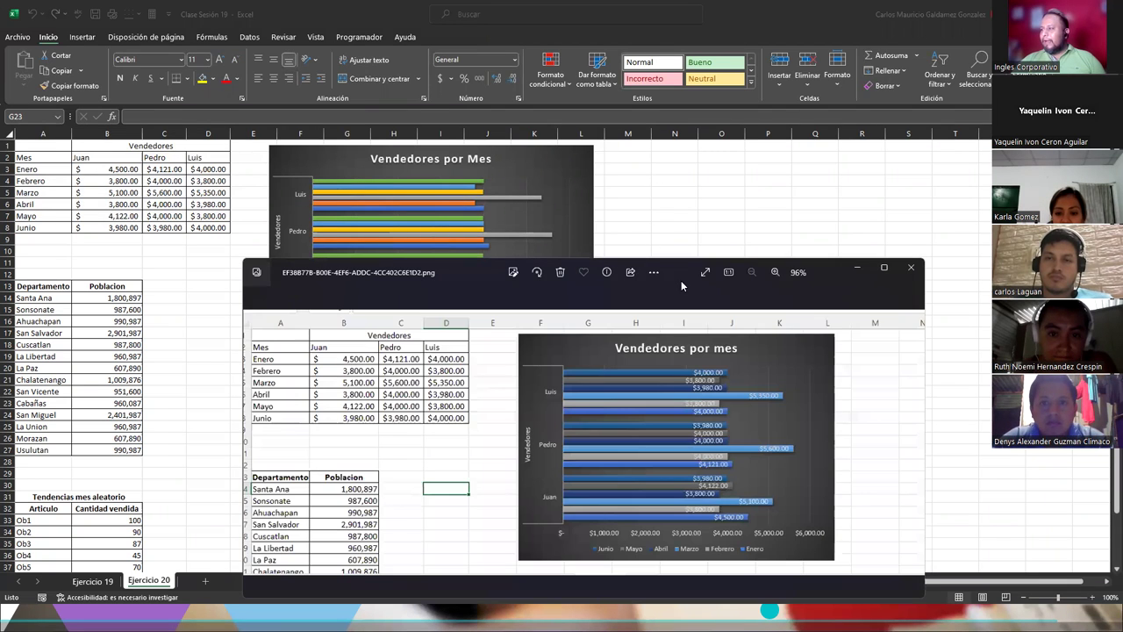
# Review the shared screenshots of the sellers chart in the image viewer and close them.
pyautogui.moveTo(682, 281); pyautogui.dragTo(689, 179)
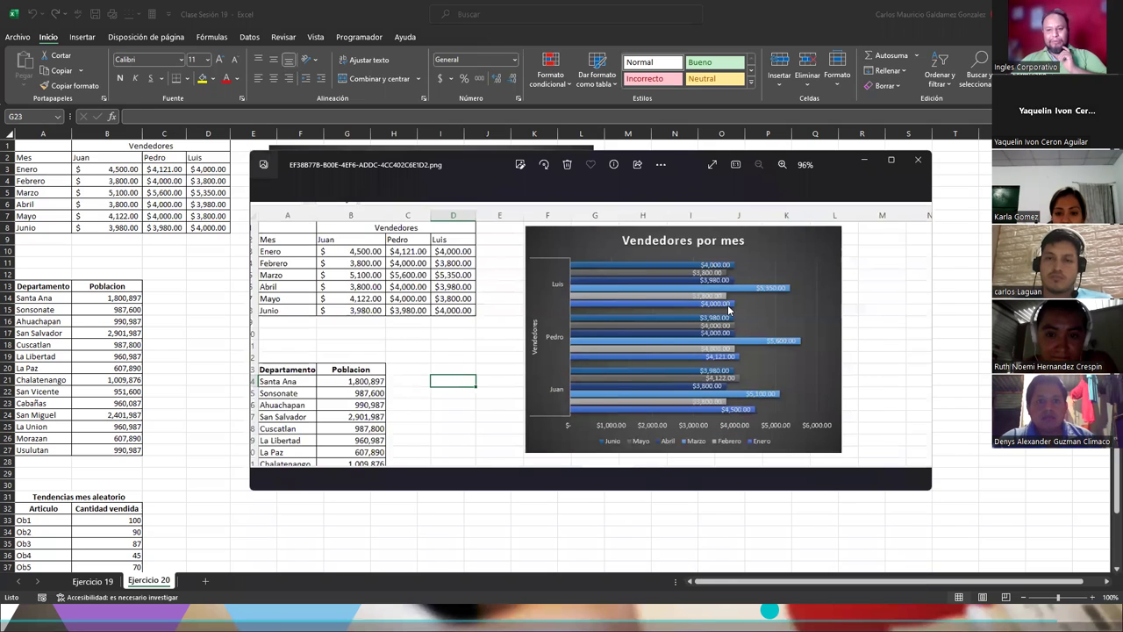
pyautogui.click(918, 159)
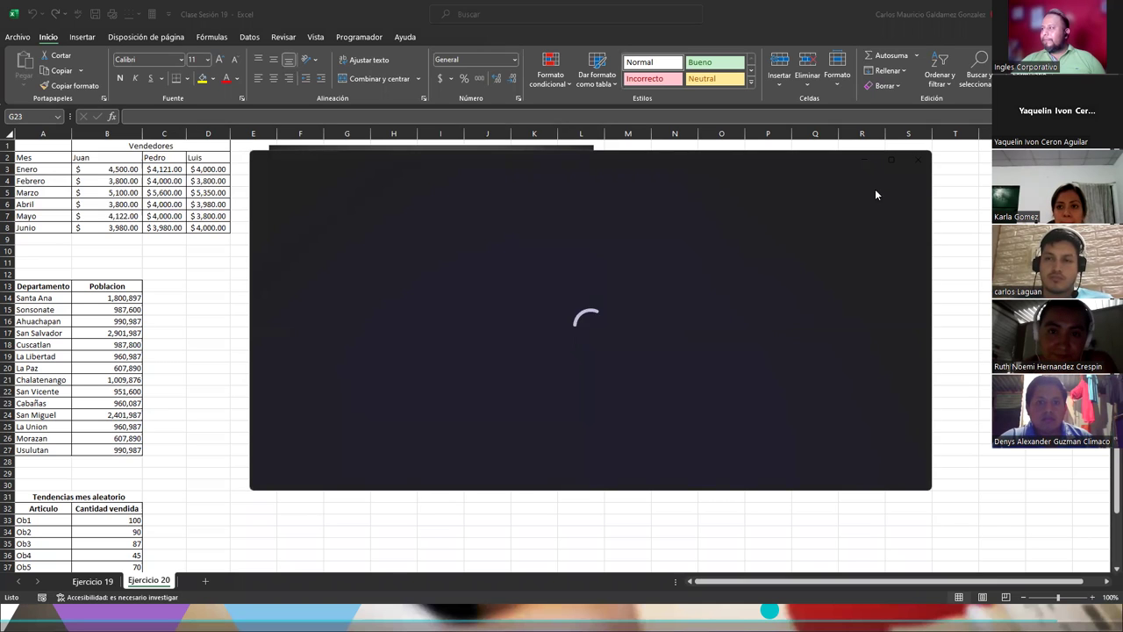
pyautogui.click(918, 164)
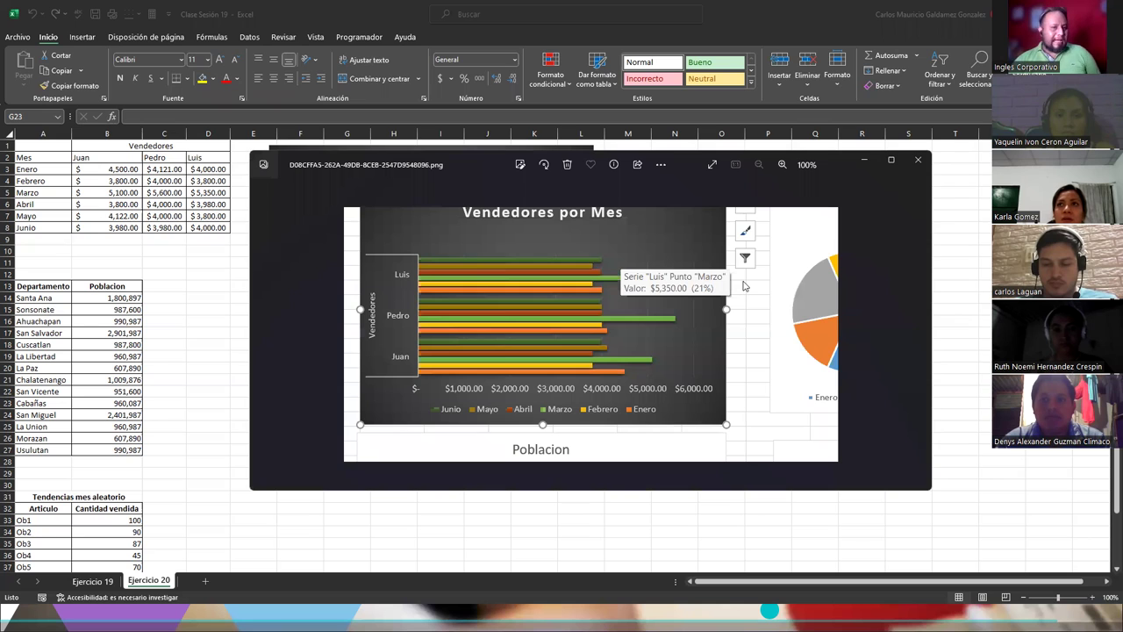
pyautogui.click(918, 160)
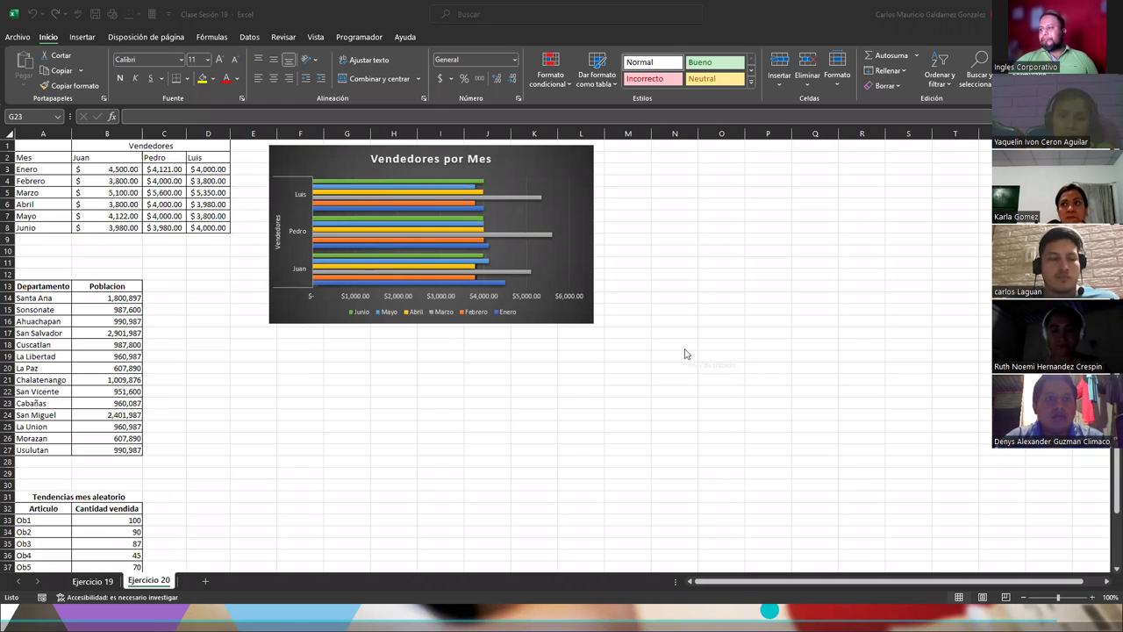
# Examine the bar chart's element options and its available chart styles and color palettes.
pyautogui.click(527, 167)
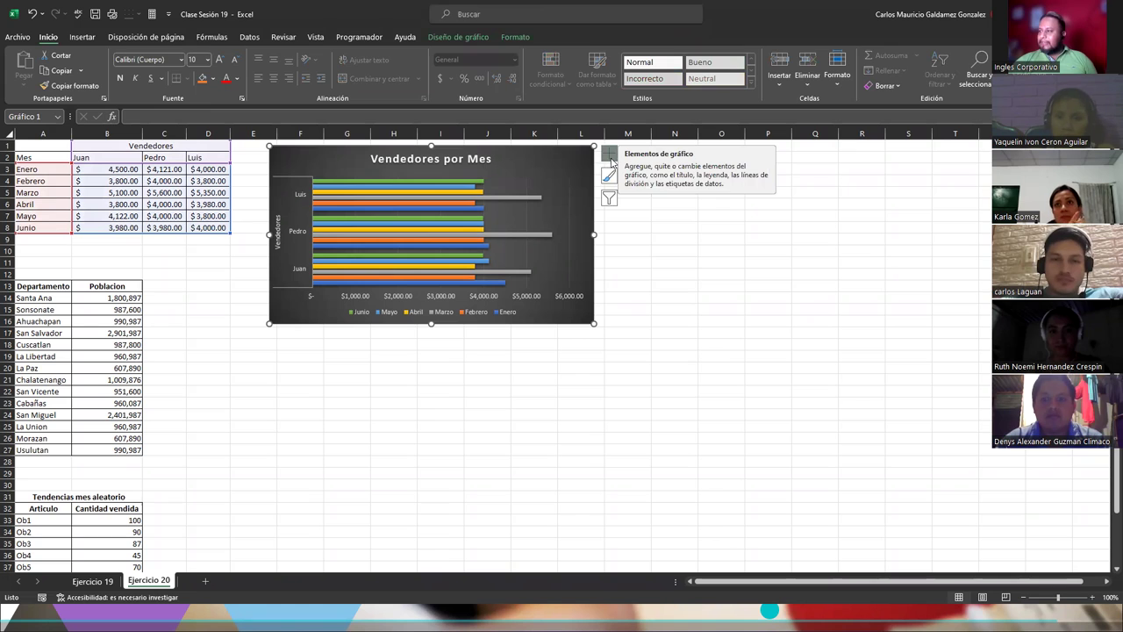
pyautogui.click(610, 159)
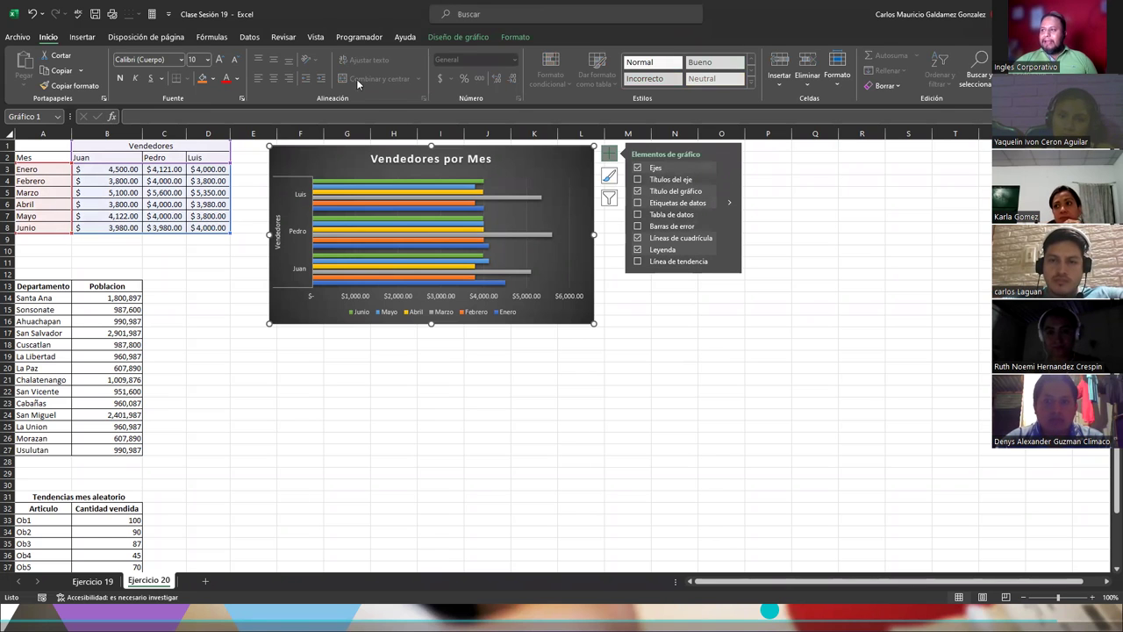
pyautogui.click(453, 38)
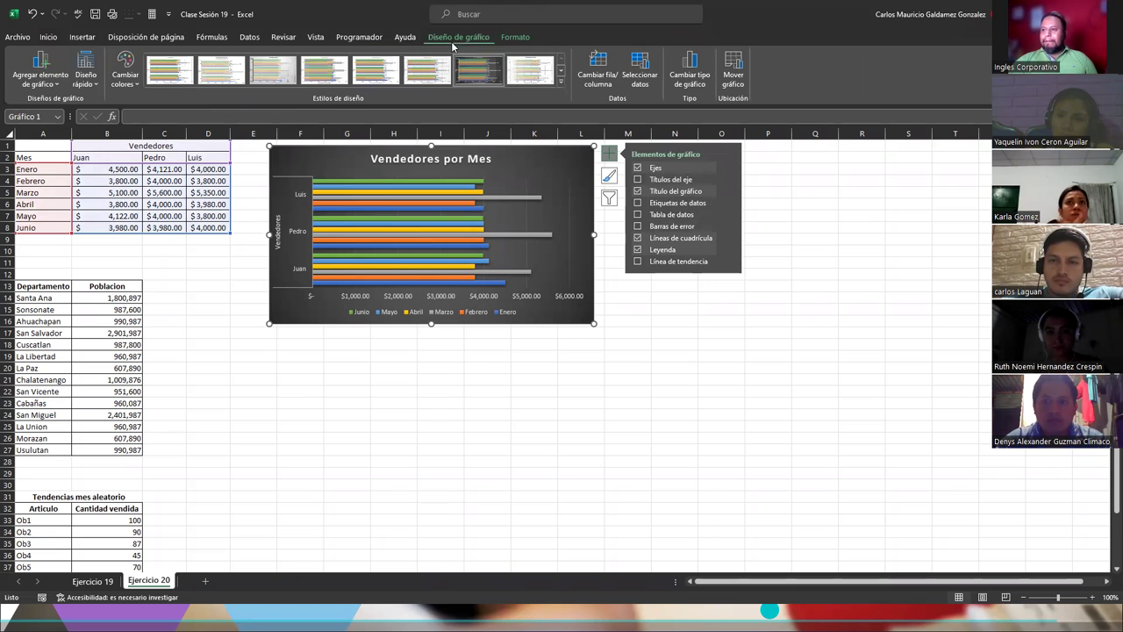
pyautogui.click(49, 83)
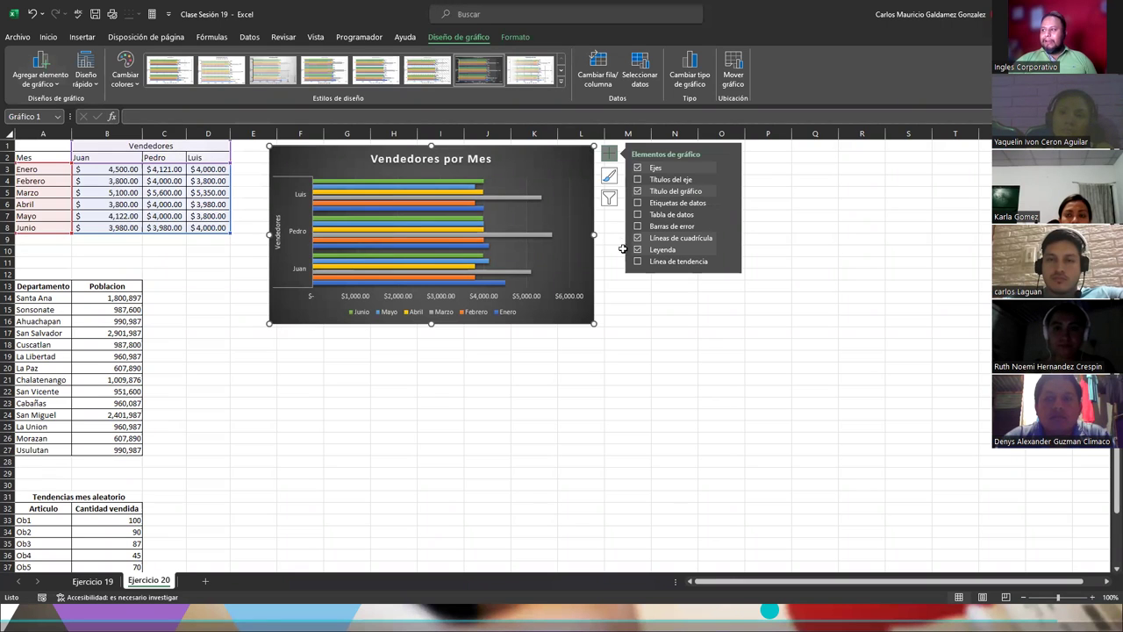
pyautogui.click(609, 177)
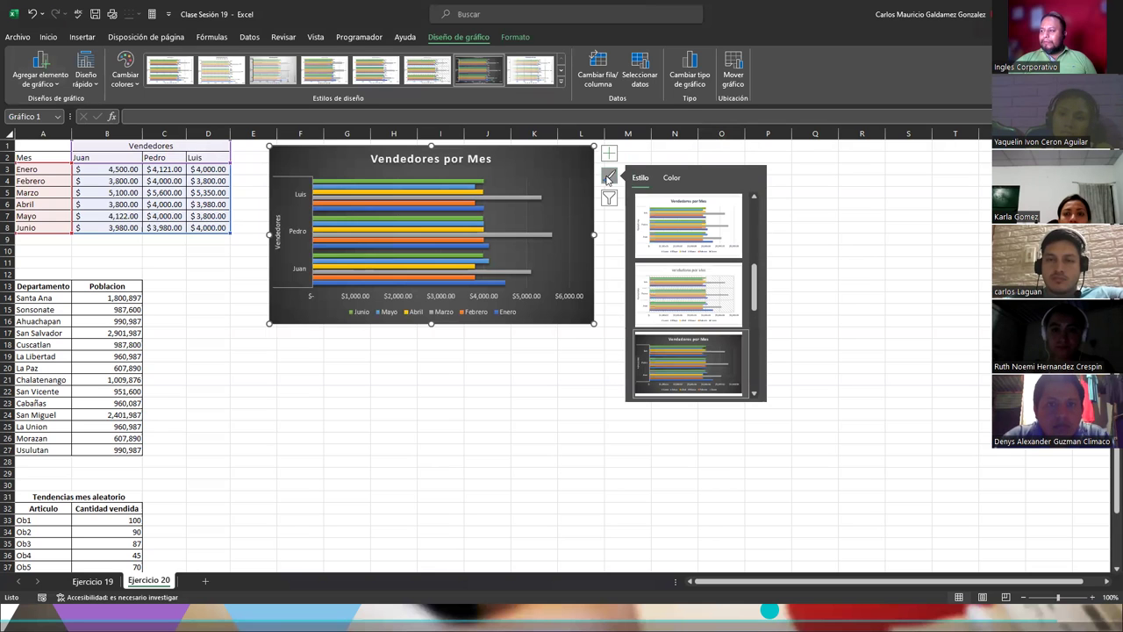
pyautogui.click(700, 226)
pyautogui.moveTo(753, 287); pyautogui.dragTo(773, 219)
pyautogui.click(672, 178)
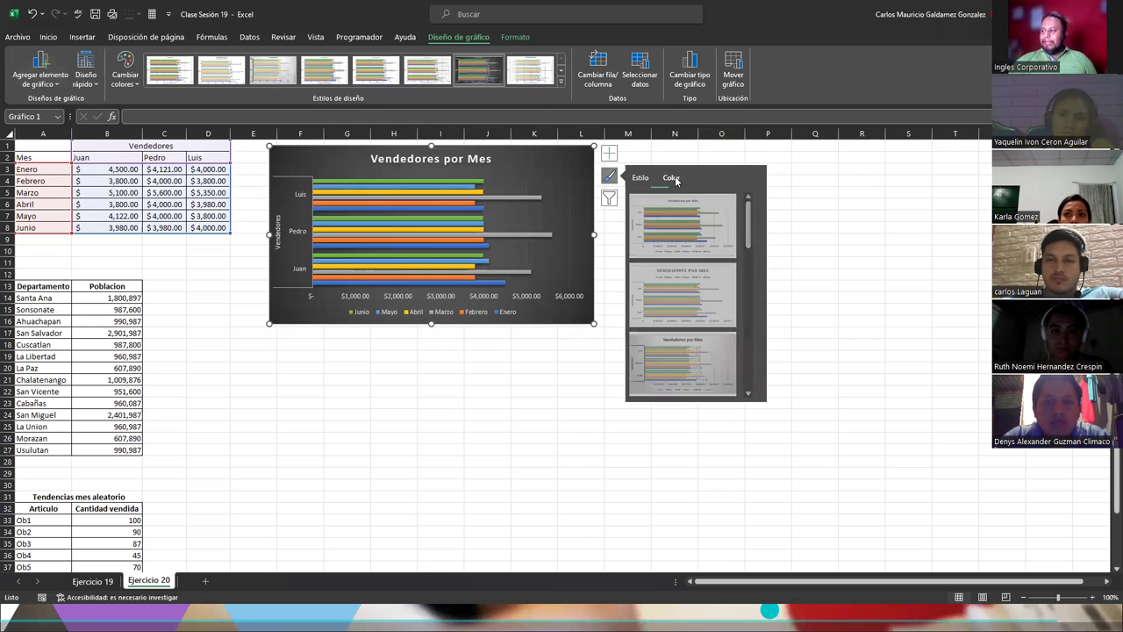
pyautogui.moveTo(750, 235); pyautogui.dragTo(756, 207)
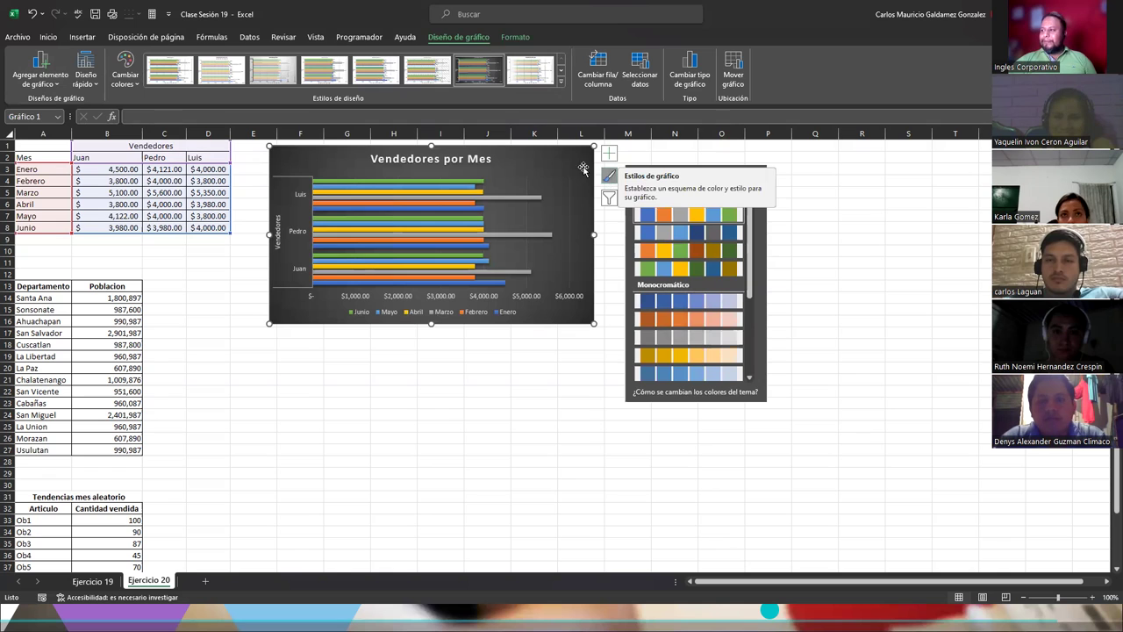
# Filter the bar chart to show only the Enero, Febrero and Marzo series.
pyautogui.click(610, 200)
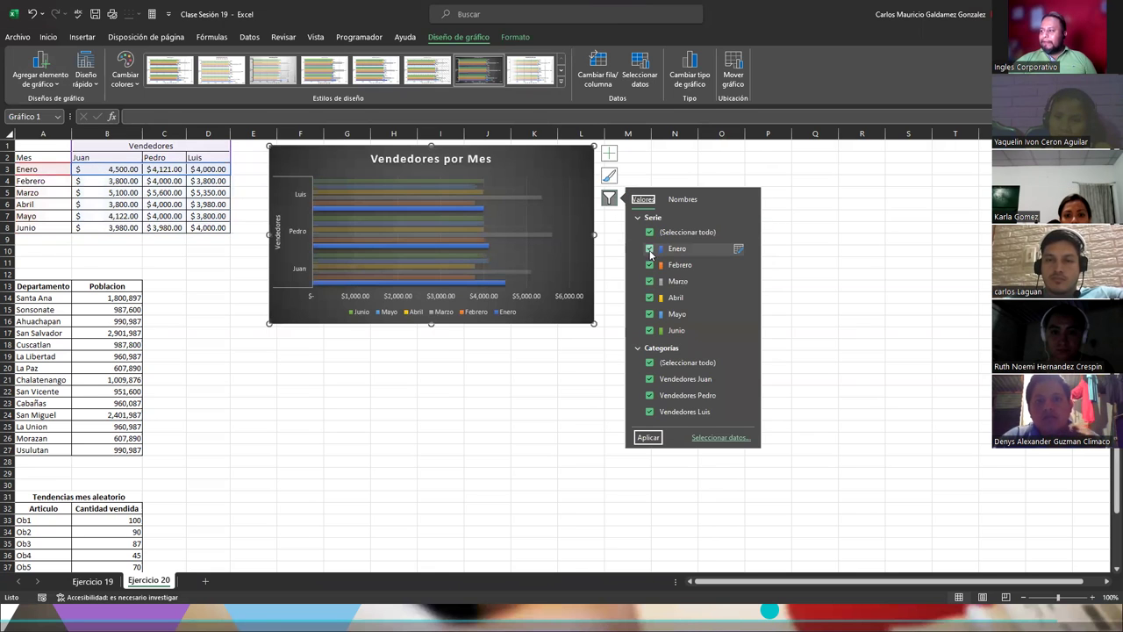
pyautogui.click(649, 232)
pyautogui.click(649, 249)
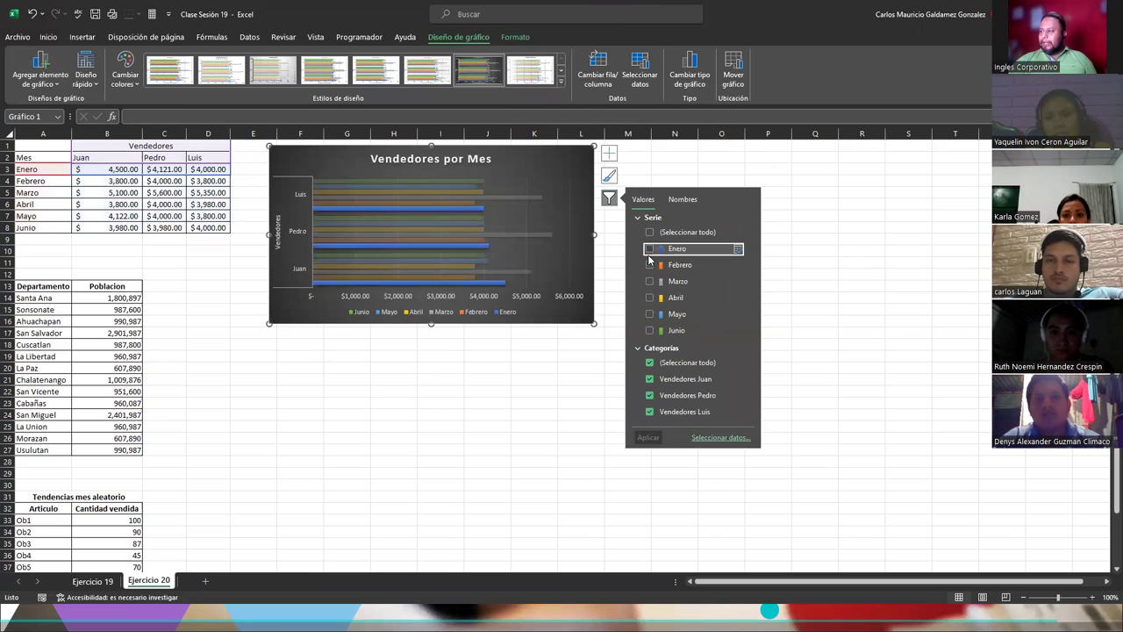
pyautogui.click(650, 265)
pyautogui.click(649, 281)
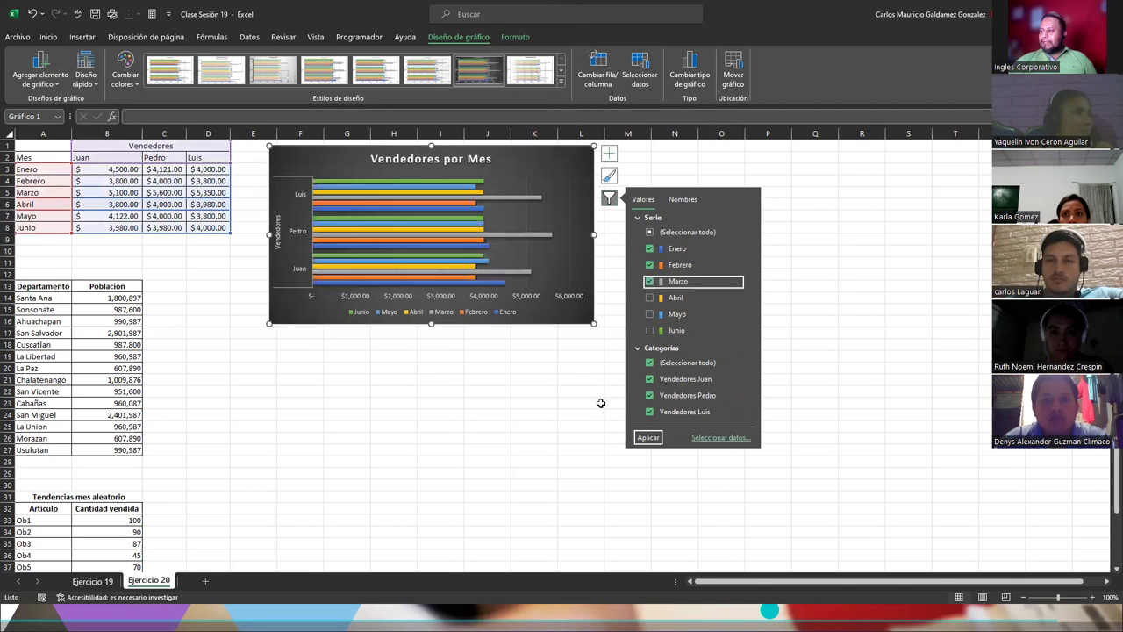
pyautogui.click(649, 437)
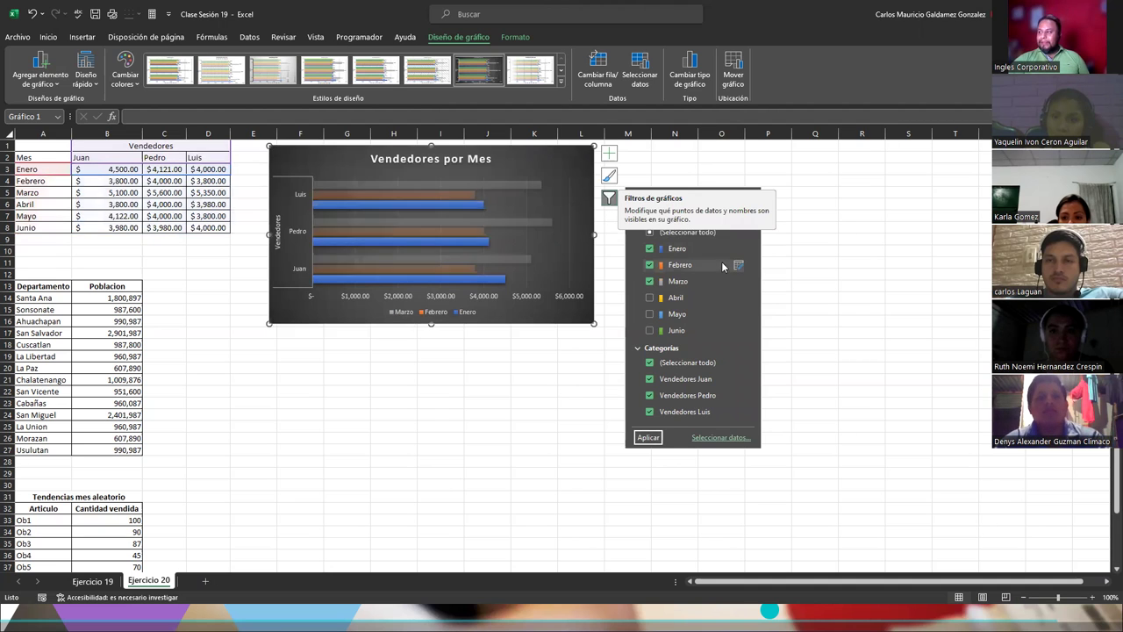
# Check the chart filter's name options, reselect all the month series, apply the filter and close it.
pyautogui.click(682, 199)
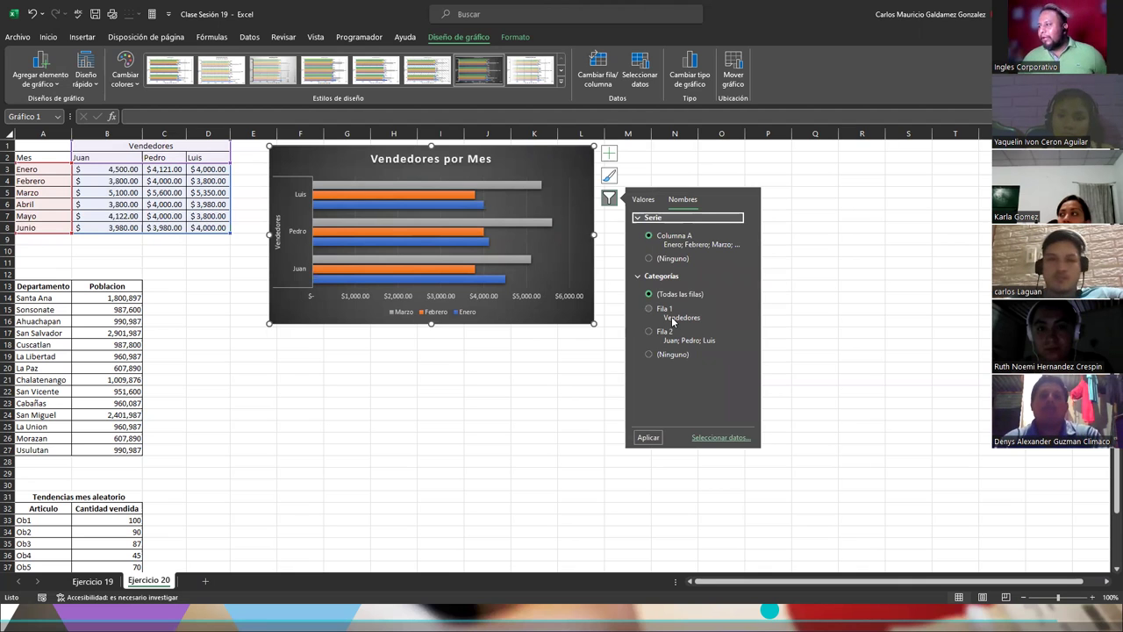
pyautogui.click(641, 200)
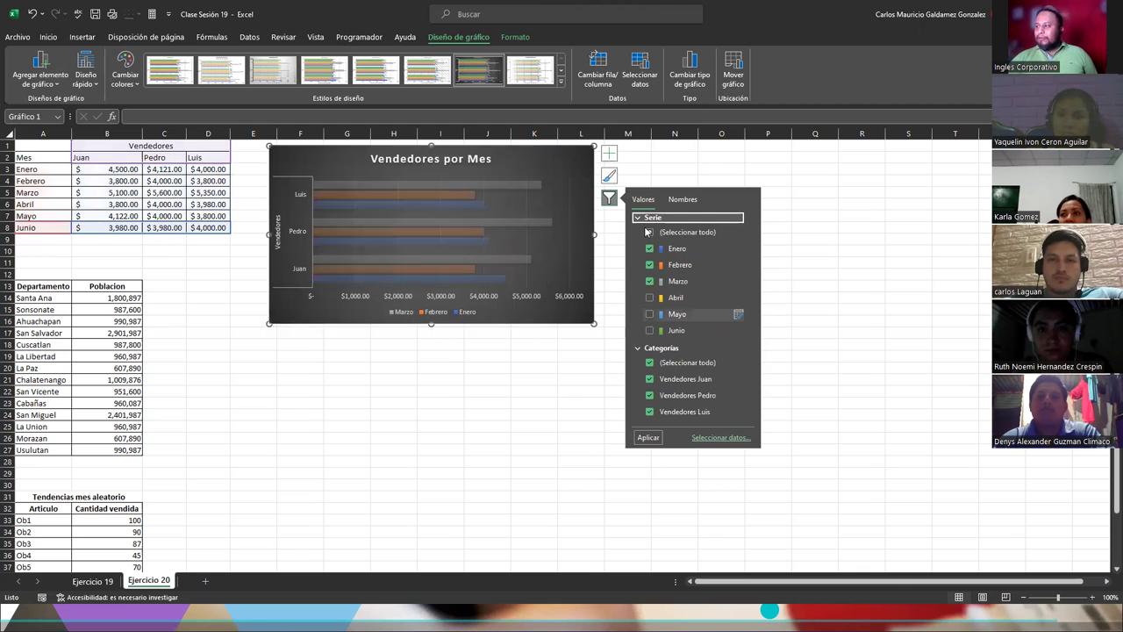
pyautogui.click(651, 234)
pyautogui.click(651, 234)
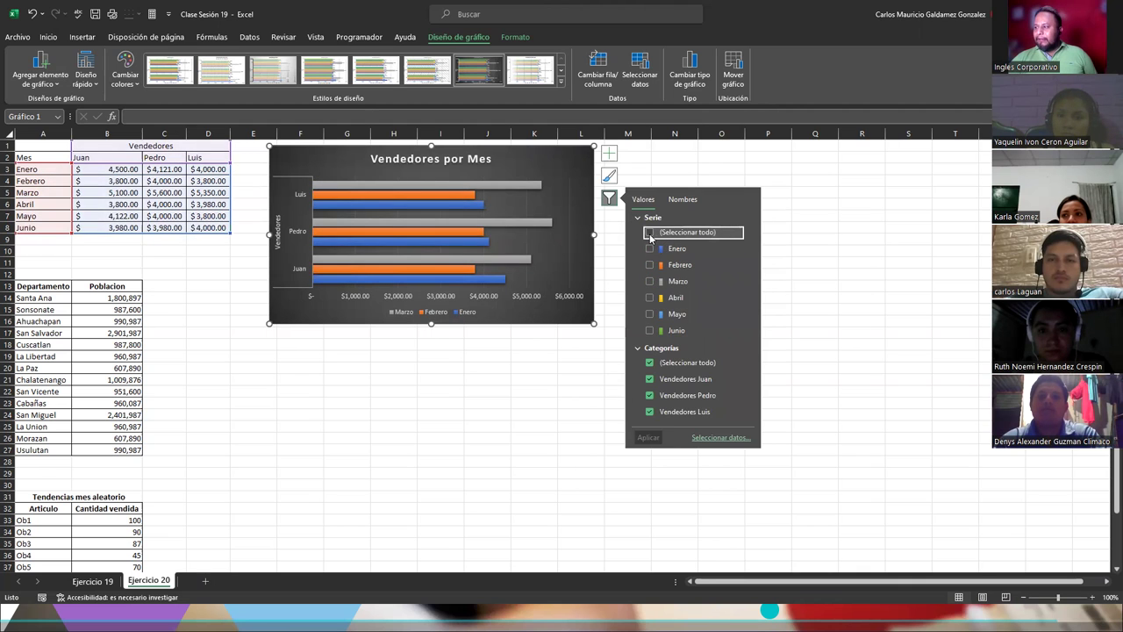
pyautogui.click(650, 438)
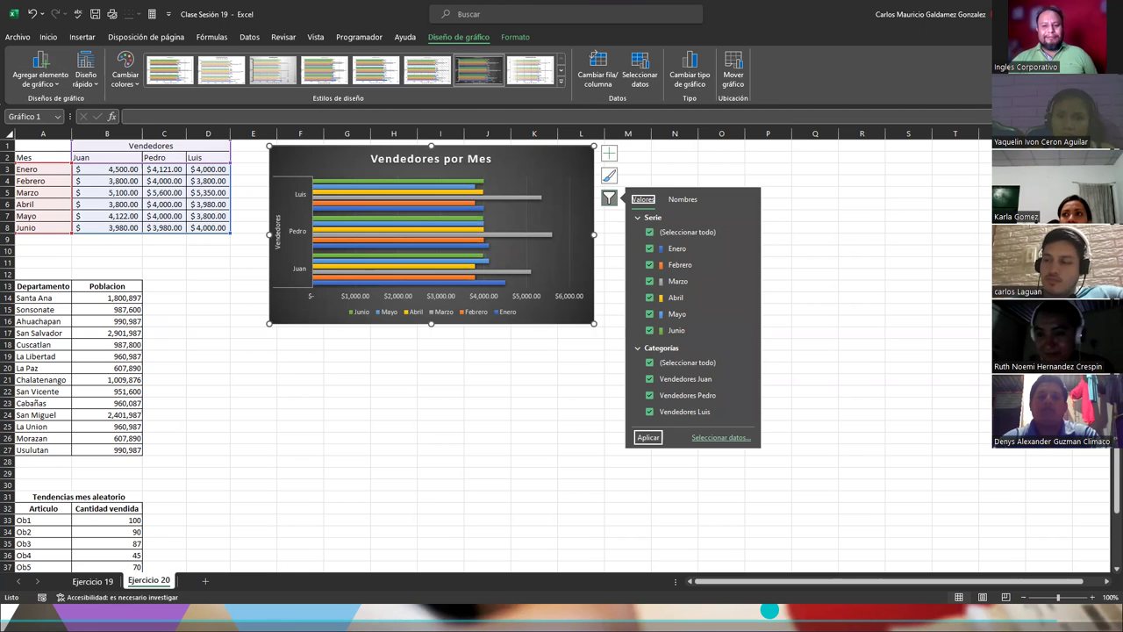
pyautogui.press('Escape')
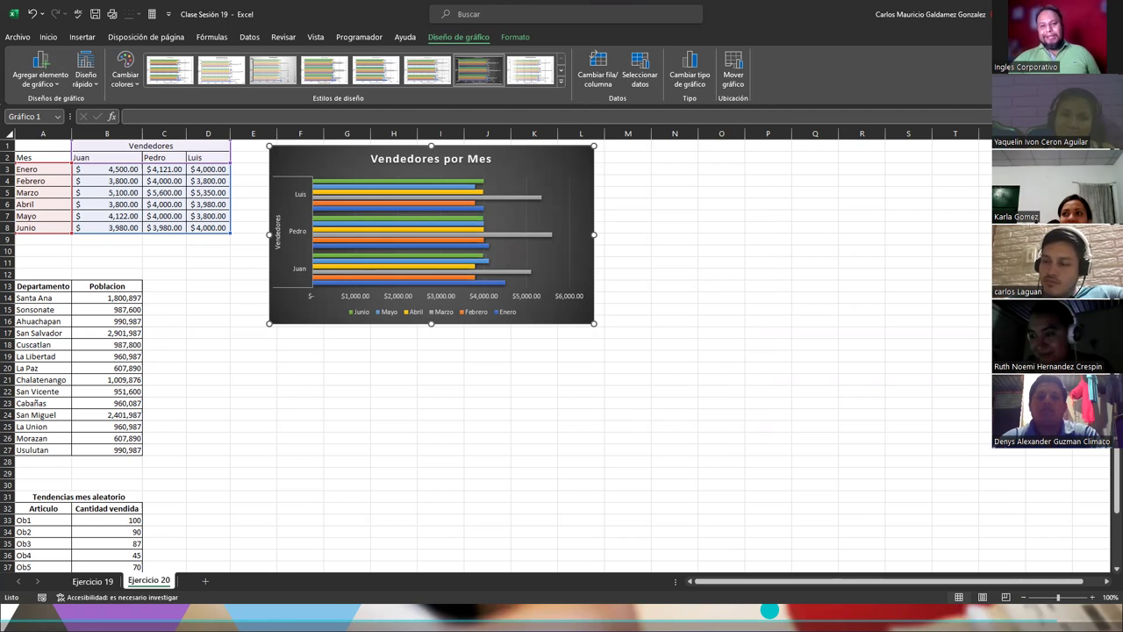